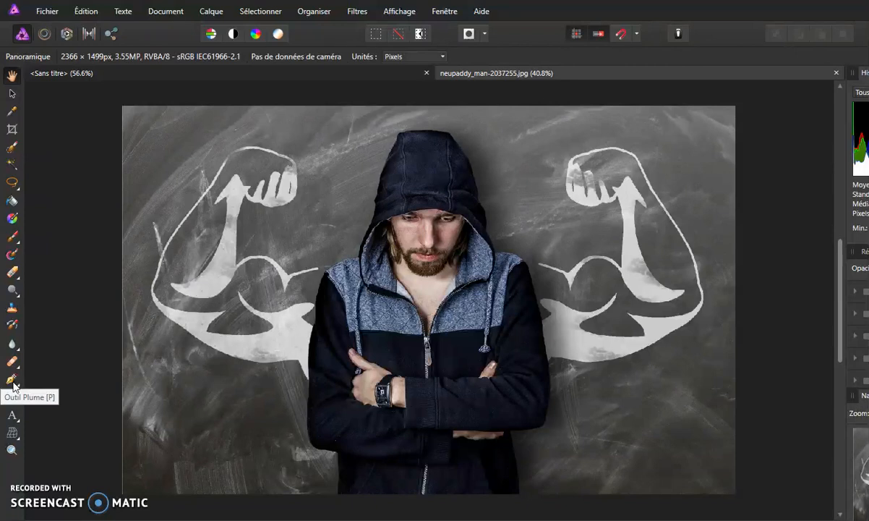
Start a Pen tool path with a smooth node where the hoodie's left side meets the image's lower edge.
click(10, 380)
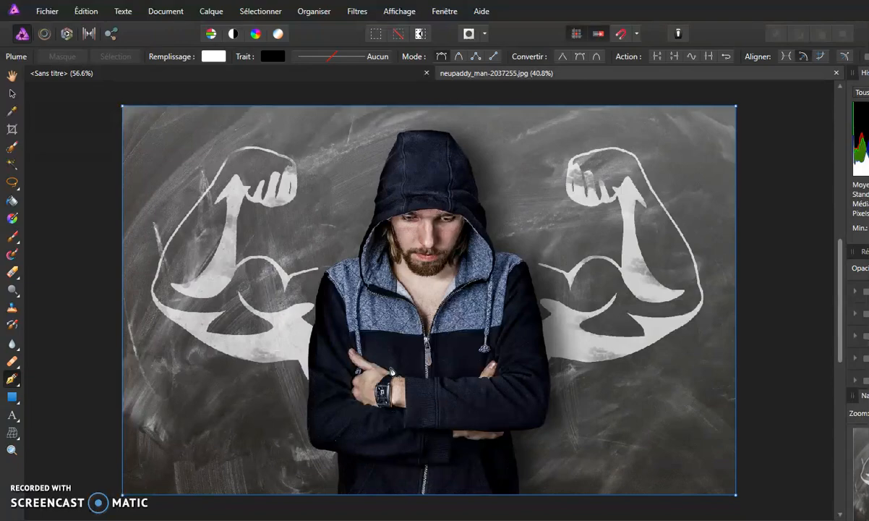
key(ctrl+plus)
key(ctrl+plus)
key(ctrl+plus)
key(ctrl+plus)
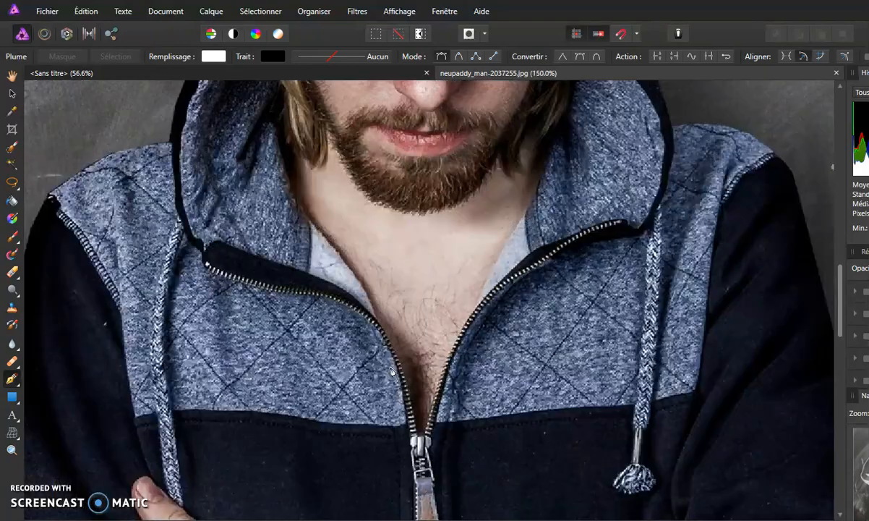
drag(256, 440, 324, 181)
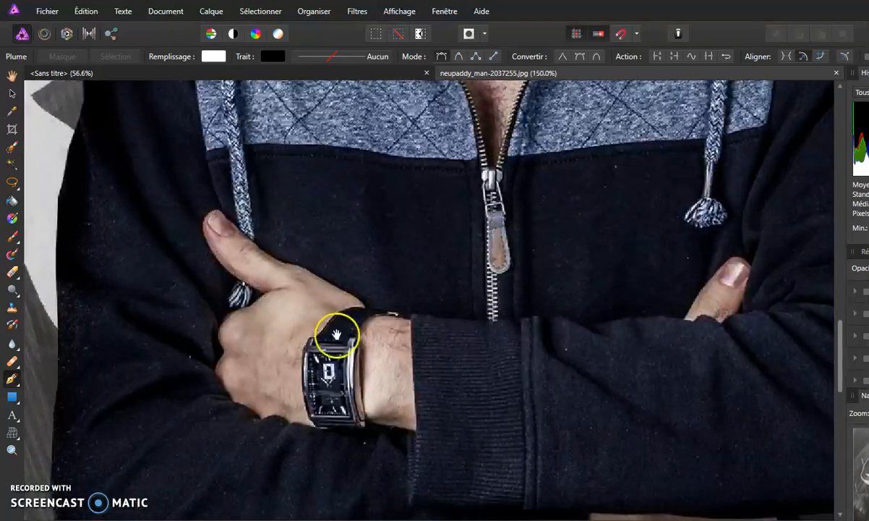
drag(314, 459, 373, 203)
drag(372, 427, 341, 296)
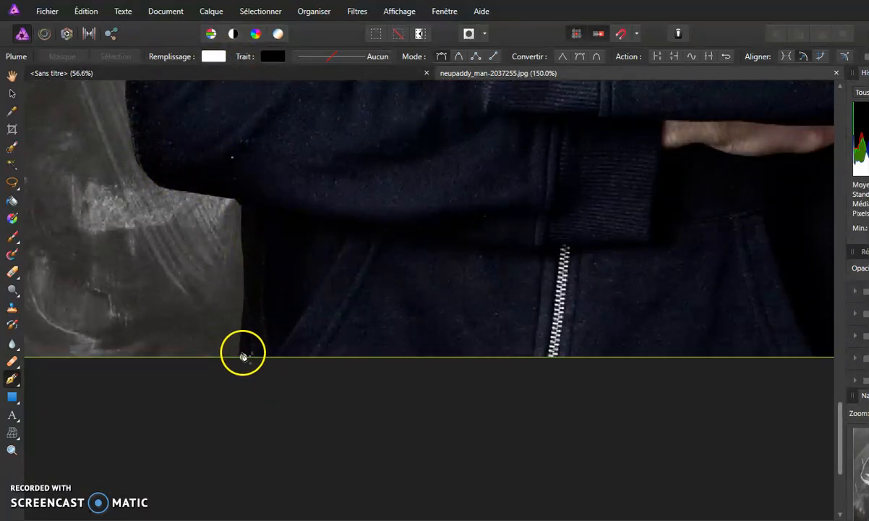
drag(239, 356, 242, 337)
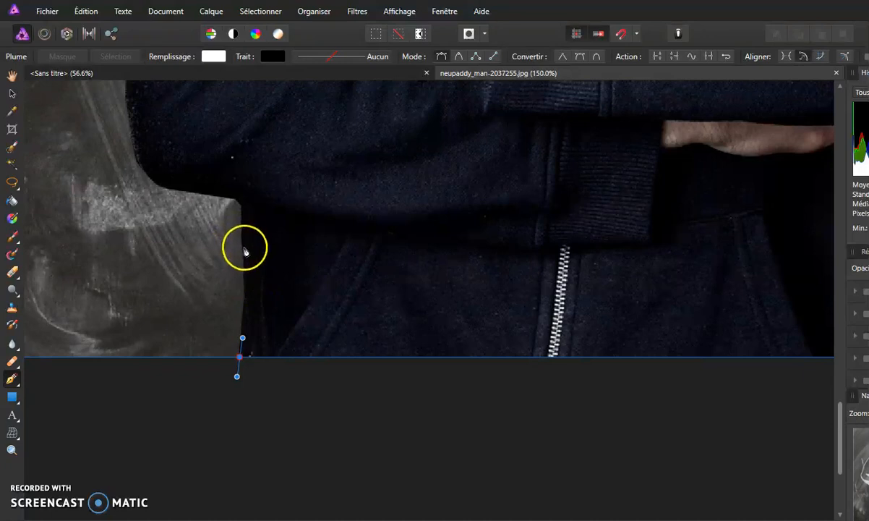
Trace the hoodie's lower left side up to the corner beneath the sleeve, then turn that node's handle toward the sleeve.
drag(245, 247, 243, 224)
click(246, 249)
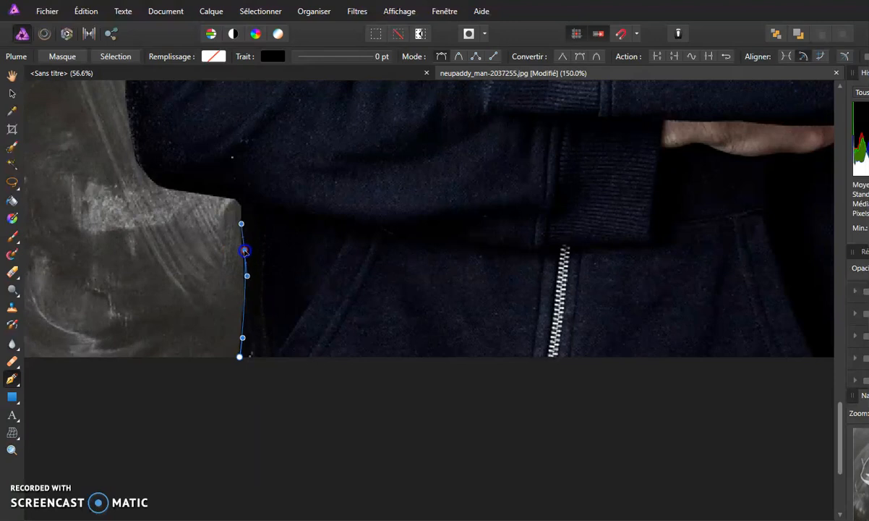
click(243, 201)
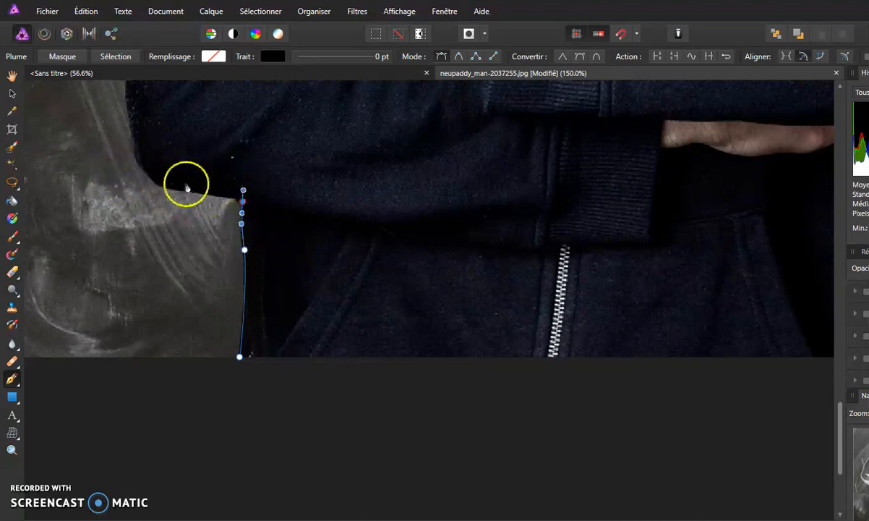
key(alt)
click(243, 191)
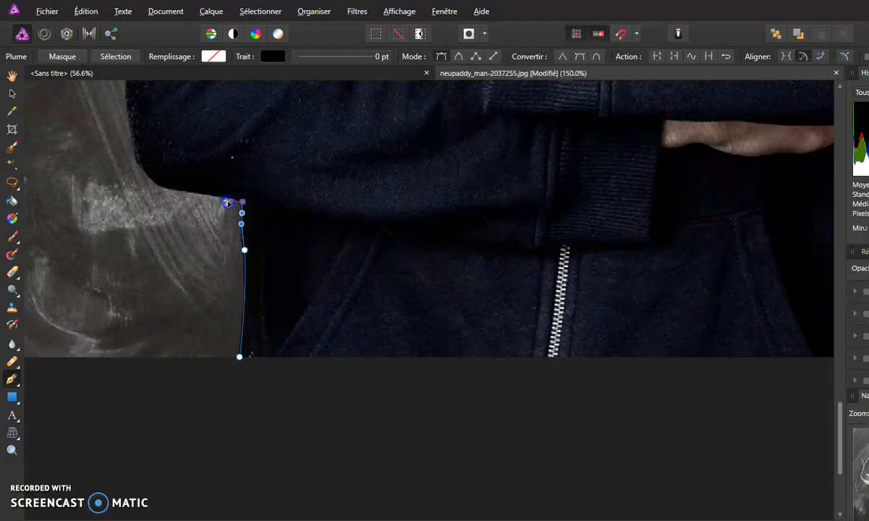
Continue the path along the underside of the left sleeve, around the elbow and onto the outer forearm.
drag(165, 186, 156, 187)
key(space)
drag(279, 217, 395, 386)
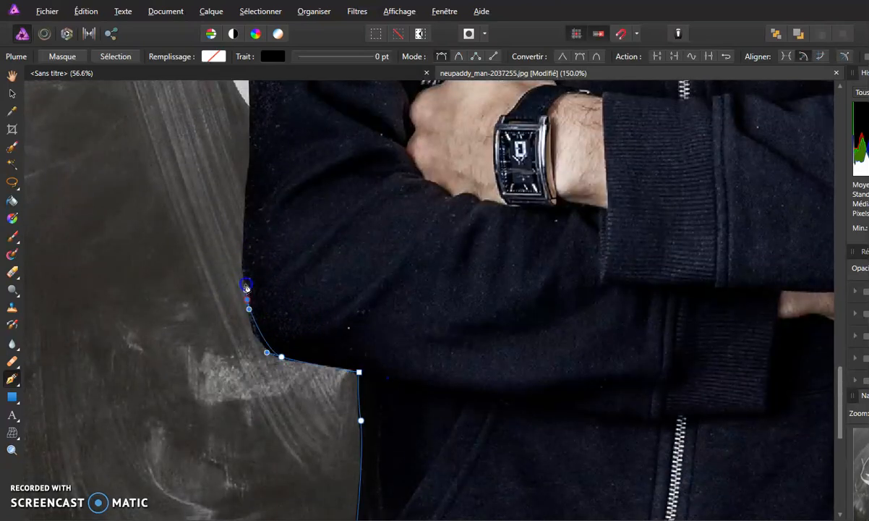
click(247, 209)
key(space)
drag(315, 196, 268, 341)
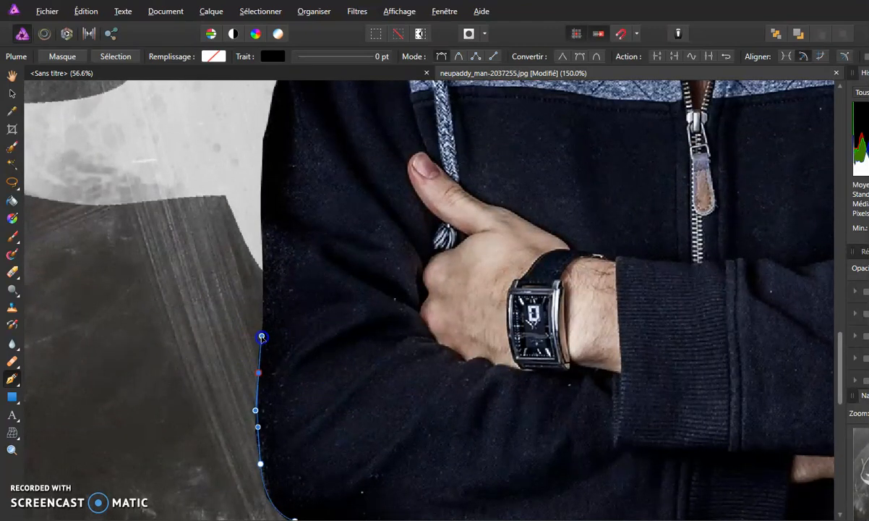
Trace the outer edge of the left sleeve up past the chalk-drawn muscle, aligning the node handles with the fabric.
drag(263, 245, 264, 235)
drag(264, 201, 274, 201)
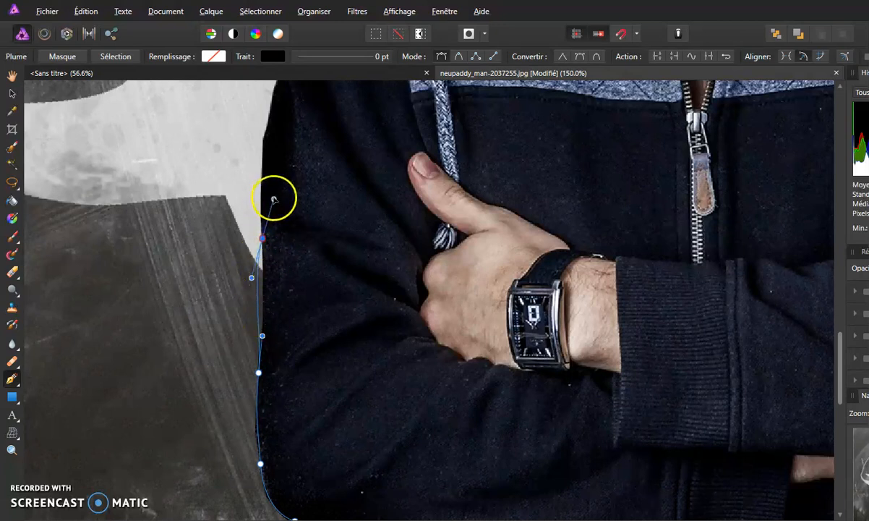
drag(273, 199, 258, 190)
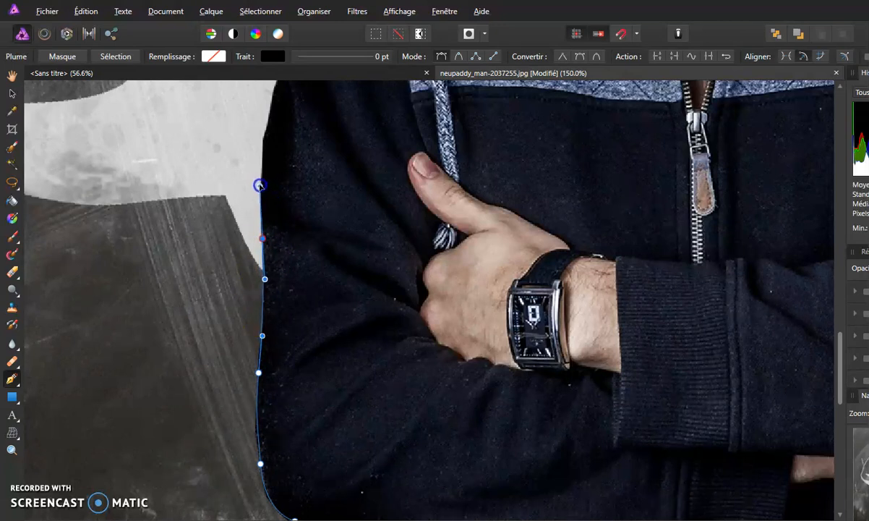
drag(322, 242, 289, 408)
mouse_move(237, 289)
mouse_down()
mouse_move(239, 275)
mouse_move(234, 284)
mouse_up()
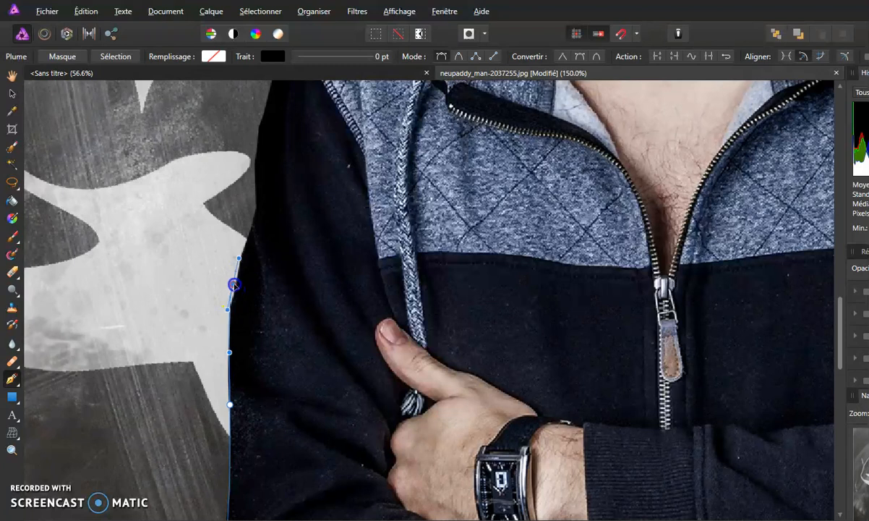
click(258, 209)
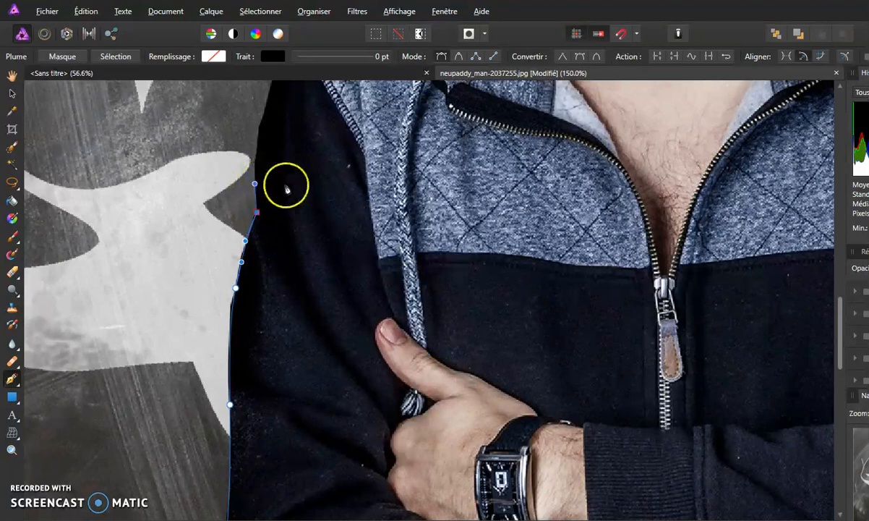
Extend the path over the upper left sleeve and along the grey shoulder to where it meets the hood.
drag(340, 225, 304, 388)
drag(240, 236, 263, 168)
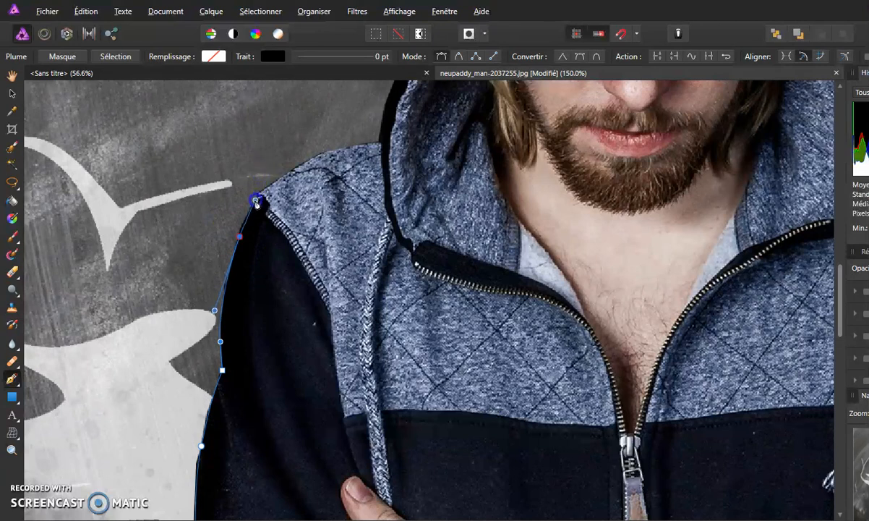
drag(253, 203, 255, 202)
drag(293, 169, 325, 151)
drag(381, 142, 379, 146)
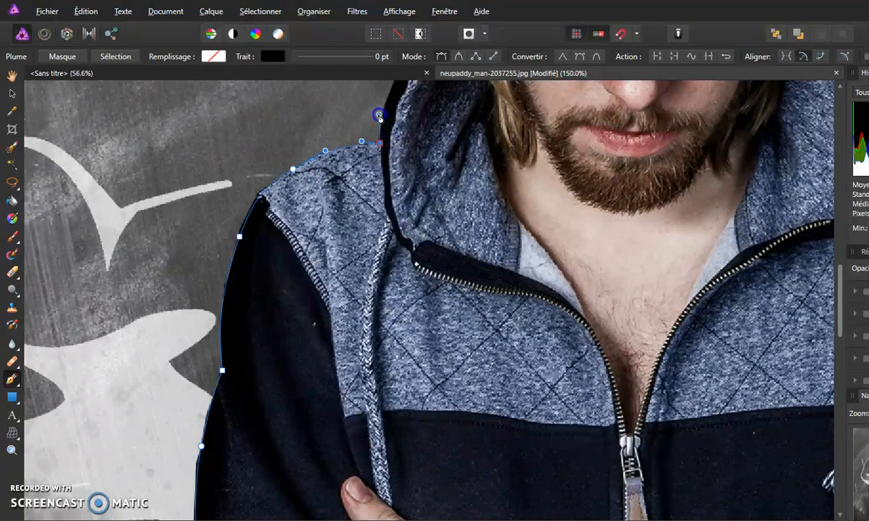
Trace the lower left edge of the hood from the shoulder up past the fold beside the forehead.
drag(446, 208, 234, 423)
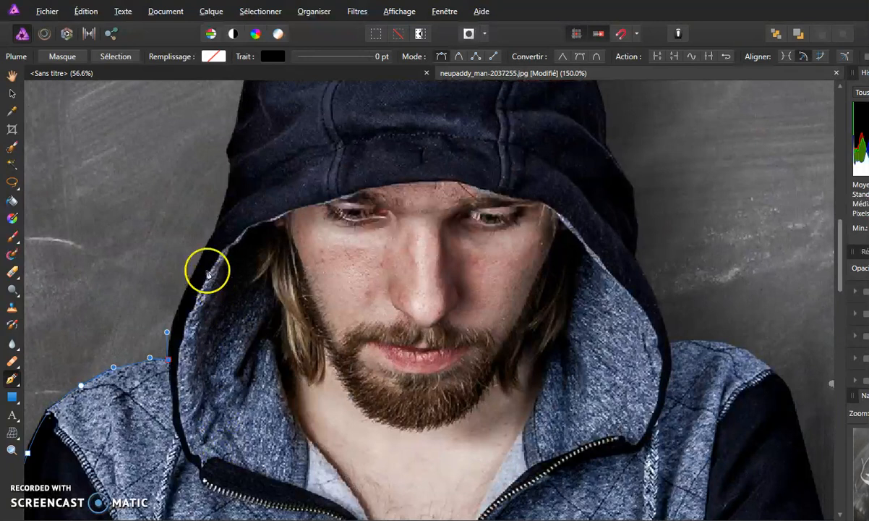
drag(215, 233, 241, 208)
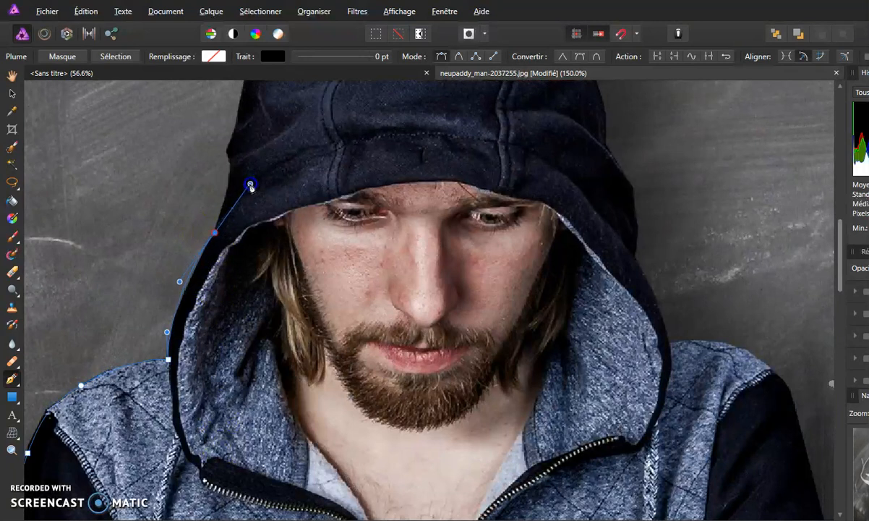
drag(224, 203, 224, 203)
click(230, 165)
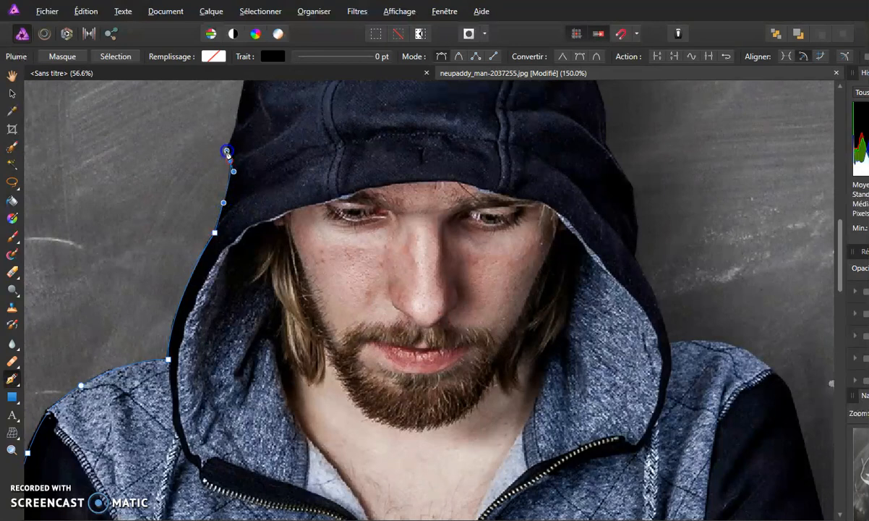
drag(273, 185, 271, 337)
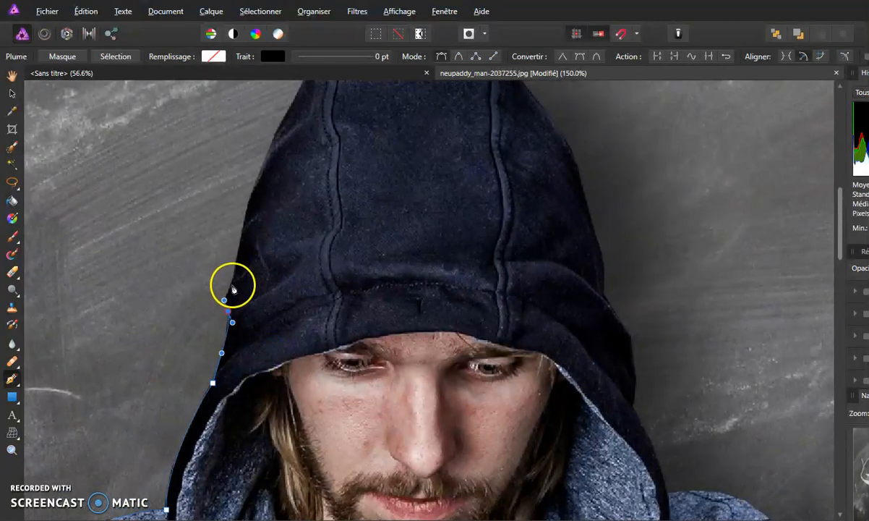
drag(238, 273, 238, 271)
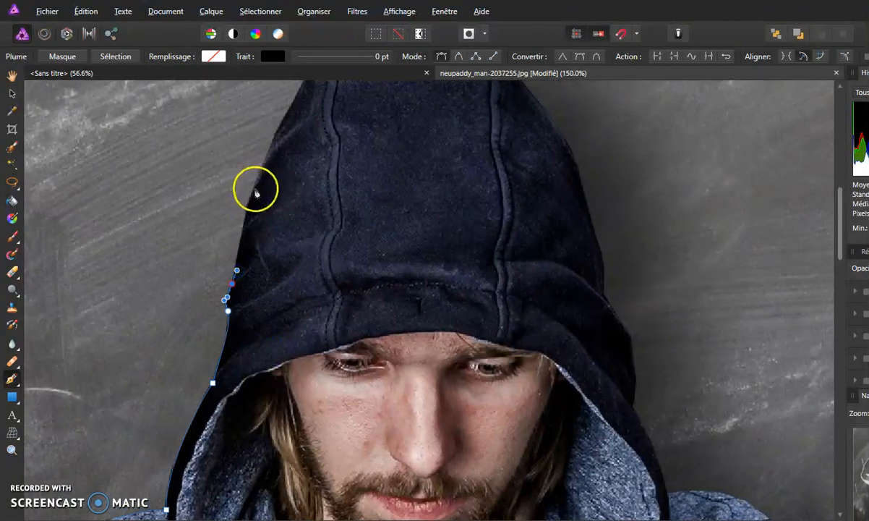
Continue the path up the hood's upper left edge to the start of its crown.
click(262, 164)
drag(263, 162, 262, 160)
drag(321, 177, 256, 310)
drag(222, 244, 230, 234)
click(248, 185)
Trace the flat crown of the hood from its left corner to its right corner.
mouse_move(282, 180)
mouse_down()
mouse_move(273, 184)
mouse_move(283, 183)
mouse_up()
drag(355, 177, 377, 181)
mouse_move(431, 184)
mouse_down()
mouse_move(448, 196)
mouse_move(431, 184)
mouse_move(438, 191)
mouse_up()
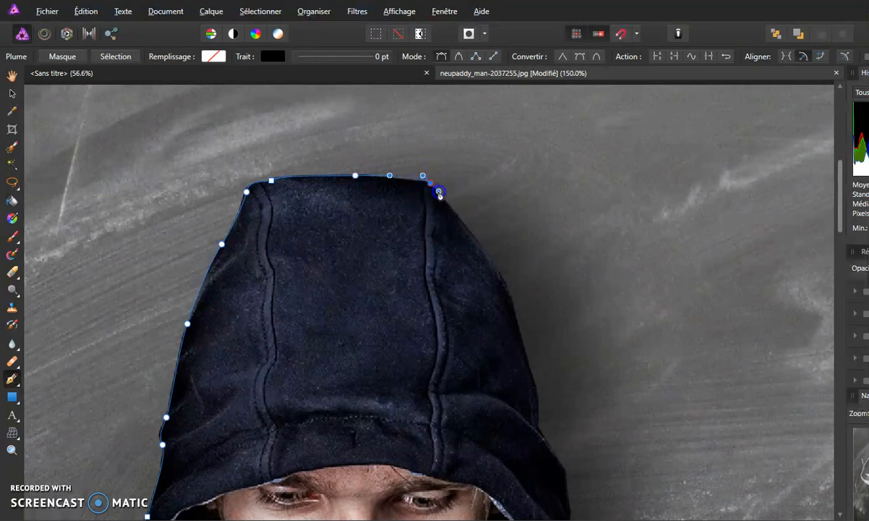
drag(434, 186, 437, 190)
Trace the right edge of the hood down from the crown and around the bulge beside the face.
drag(477, 241, 479, 247)
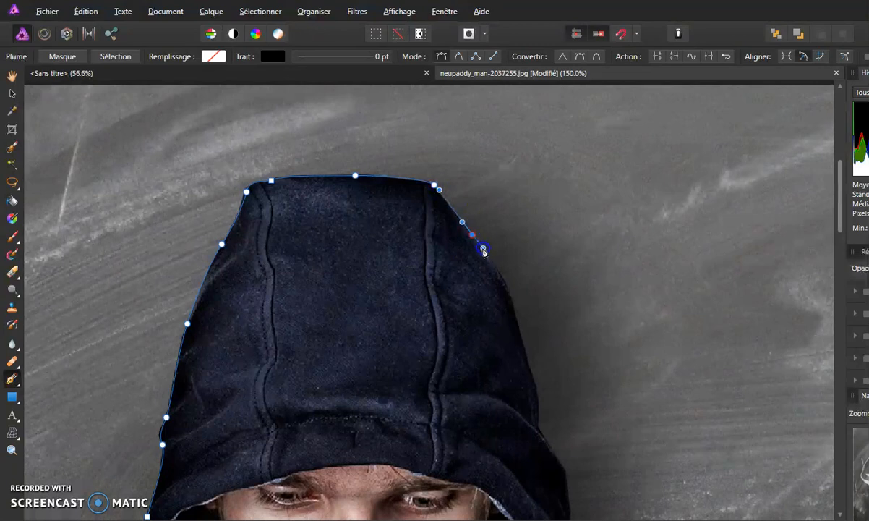
drag(511, 301, 516, 325)
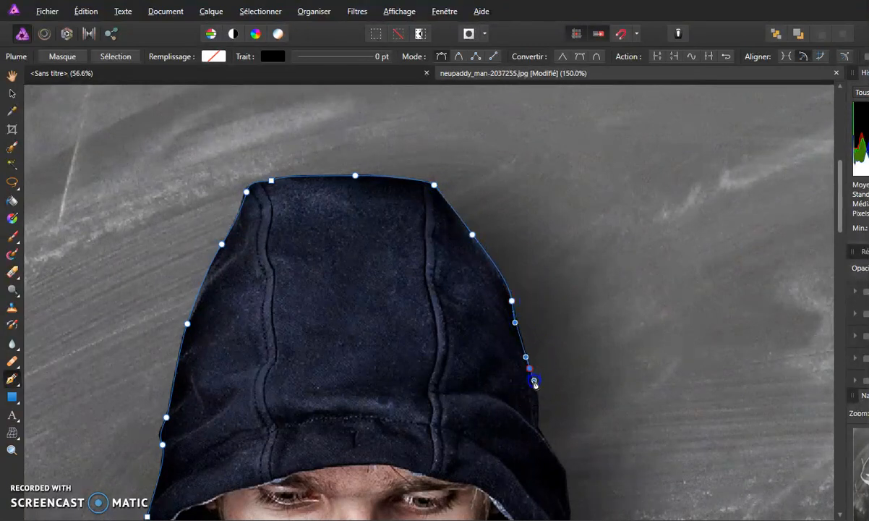
key(space)
drag(493, 394, 397, 204)
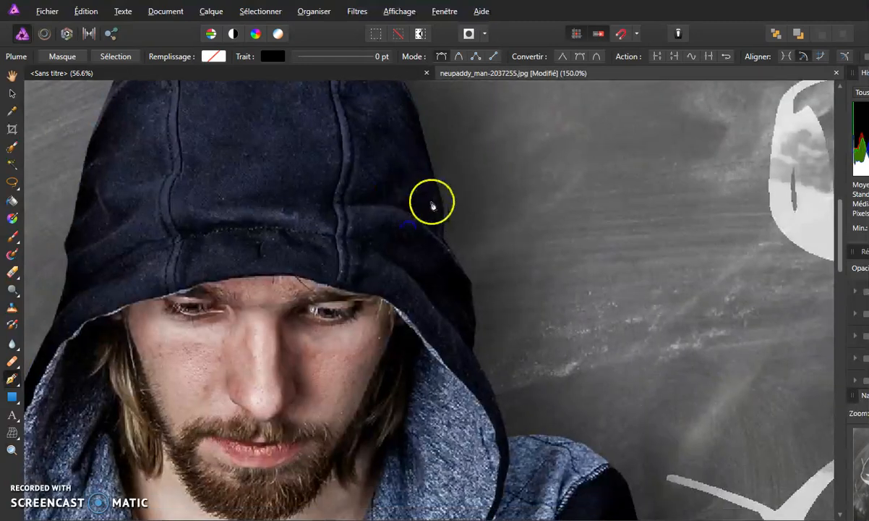
click(446, 219)
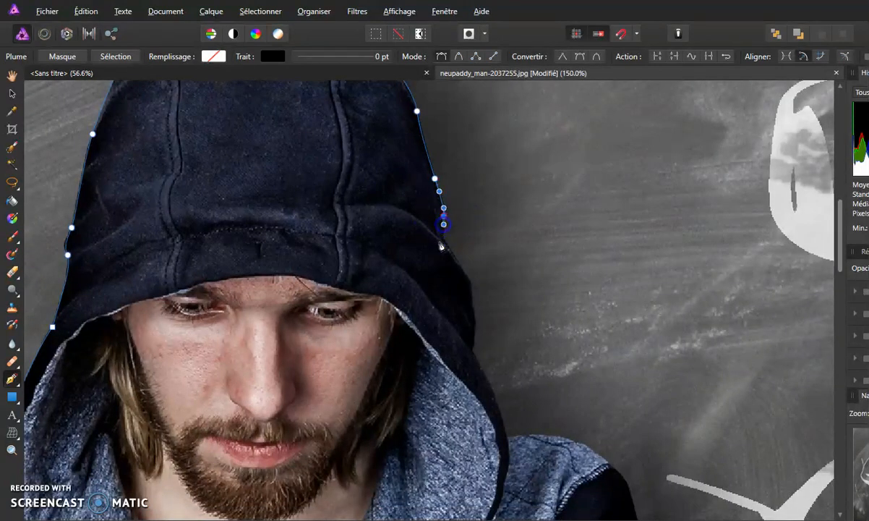
click(471, 285)
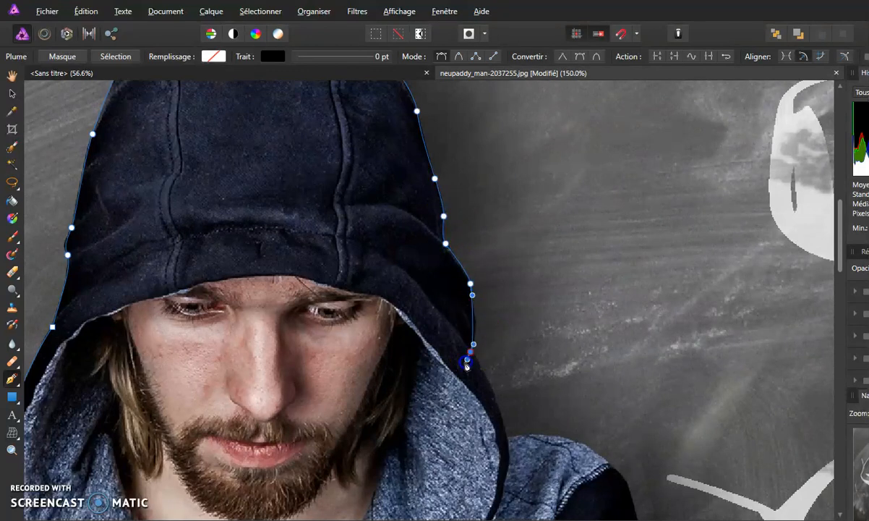
Continue the path down the hood's lower right edge and over the right shoulder to the start of the dark sleeve.
drag(496, 432, 371, 178)
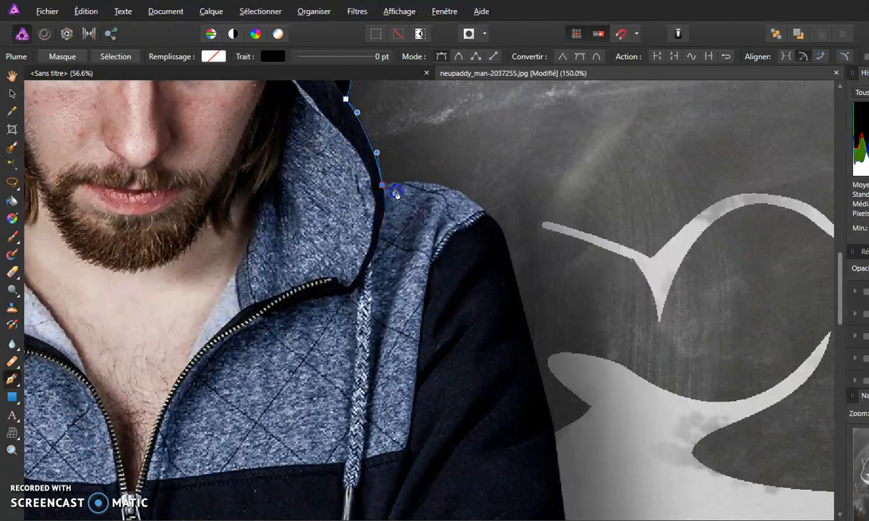
drag(467, 194, 473, 203)
click(465, 195)
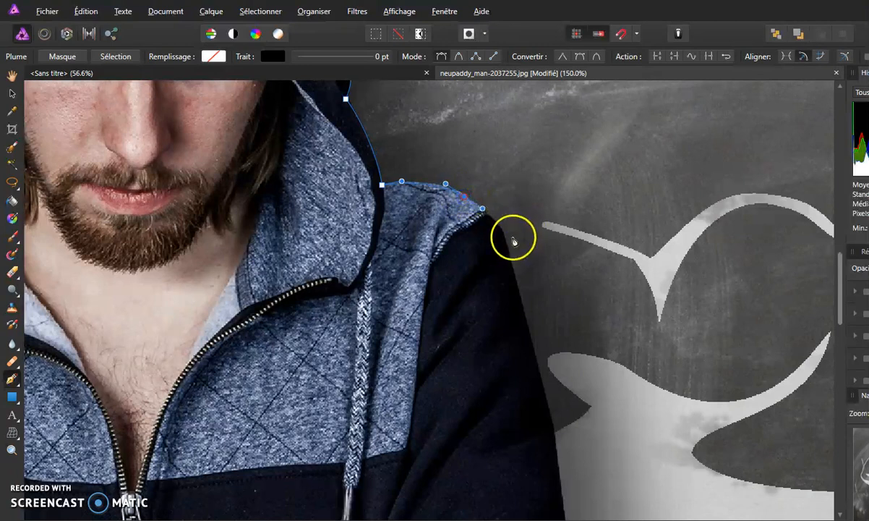
drag(504, 236, 508, 244)
Trace the outer edge of the right upper sleeve down past the chalk-drawn muscle.
drag(514, 361, 467, 232)
click(482, 212)
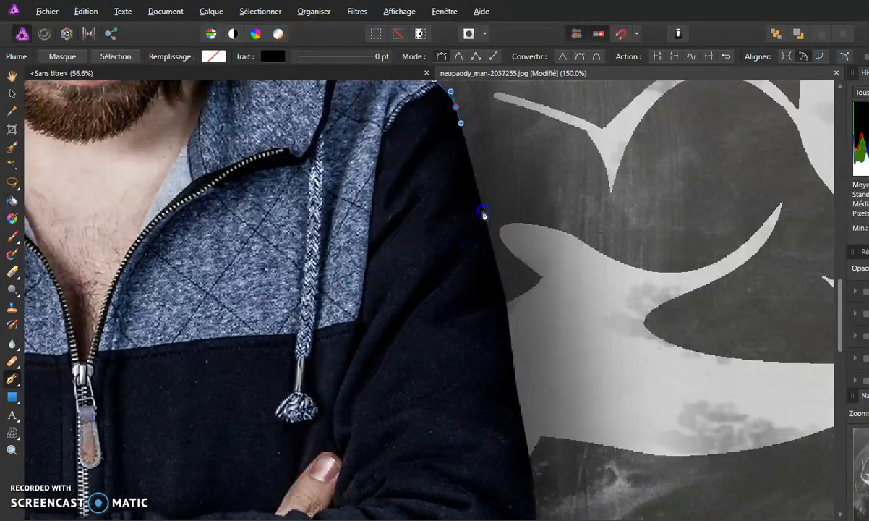
drag(507, 323, 513, 361)
click(529, 454)
Trace around the right elbow and along the sleeve's underside to the corner at the torso, turning the handle downward.
drag(530, 455, 487, 216)
drag(517, 306, 516, 323)
mouse_move(494, 424)
mouse_down()
mouse_move(488, 442)
mouse_move(441, 446)
mouse_up()
drag(371, 452, 360, 453)
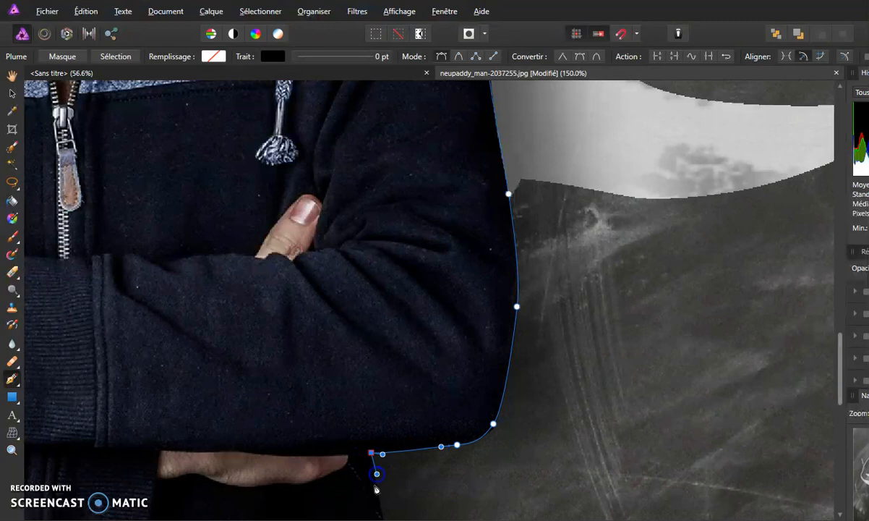
Trace the hoodie's lower right side to the image's lower edge and close the path at its starting node.
scroll(376, 489, down, 5)
drag(421, 247, 427, 281)
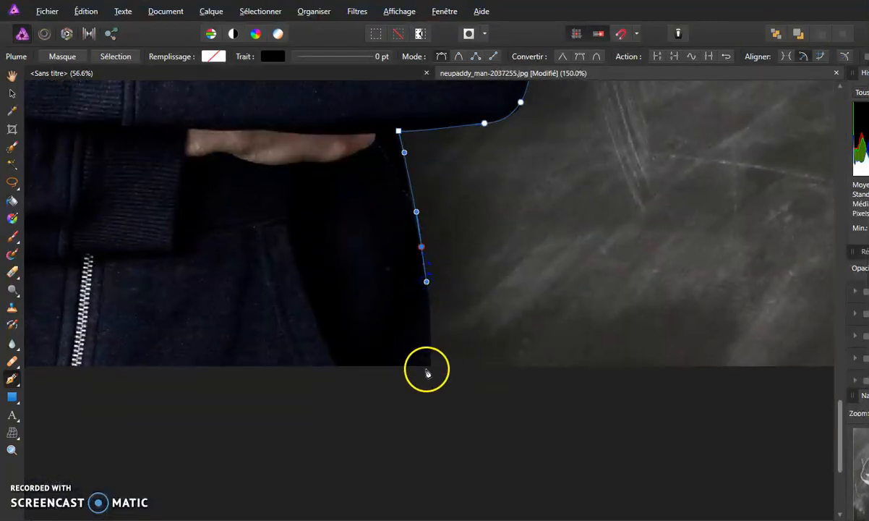
click(428, 384)
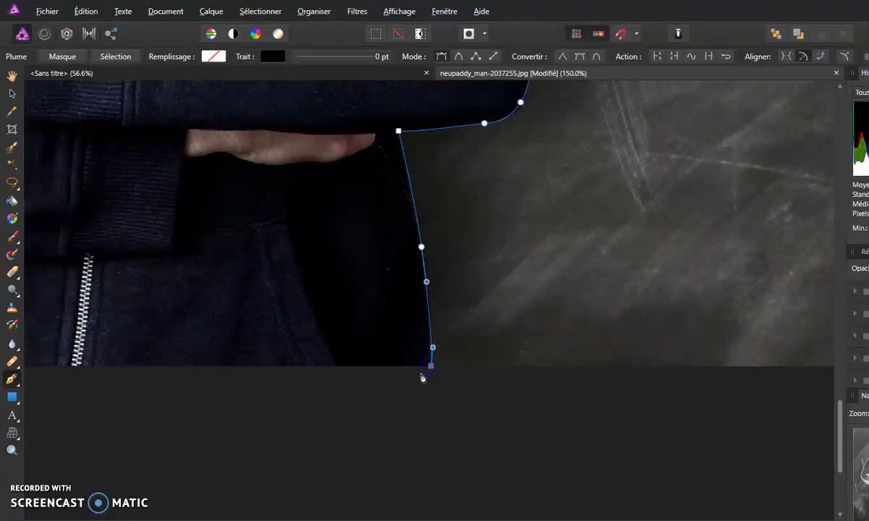
drag(203, 413, 623, 399)
click(182, 352)
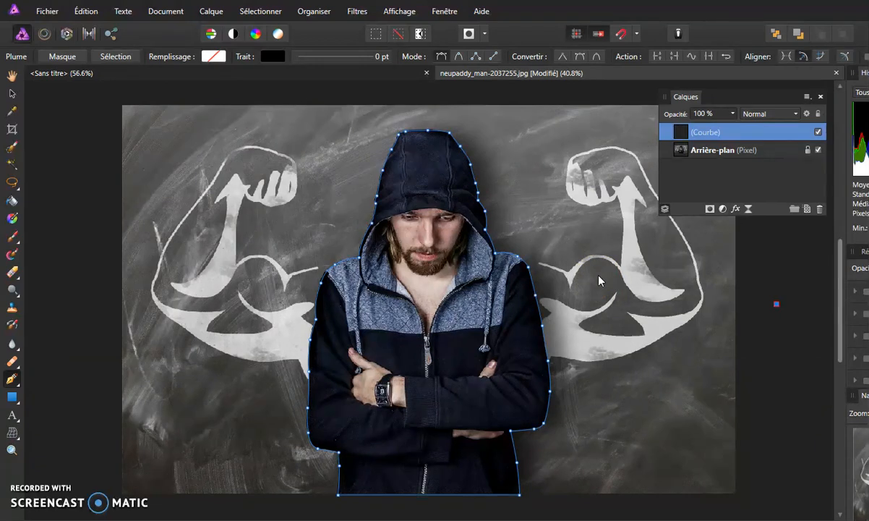
click(384, 168)
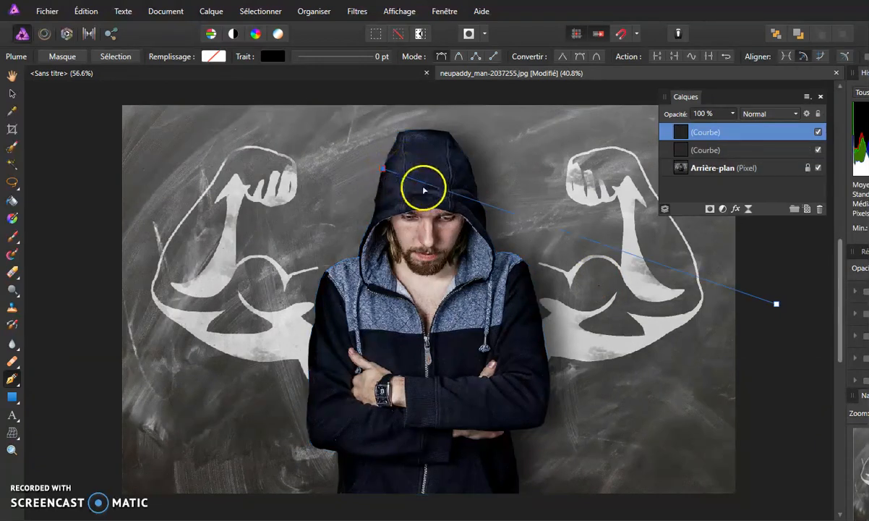
Undo the stray second curve and inspect the closed path's nodes around the hood and shoulders.
key(ctrl+z)
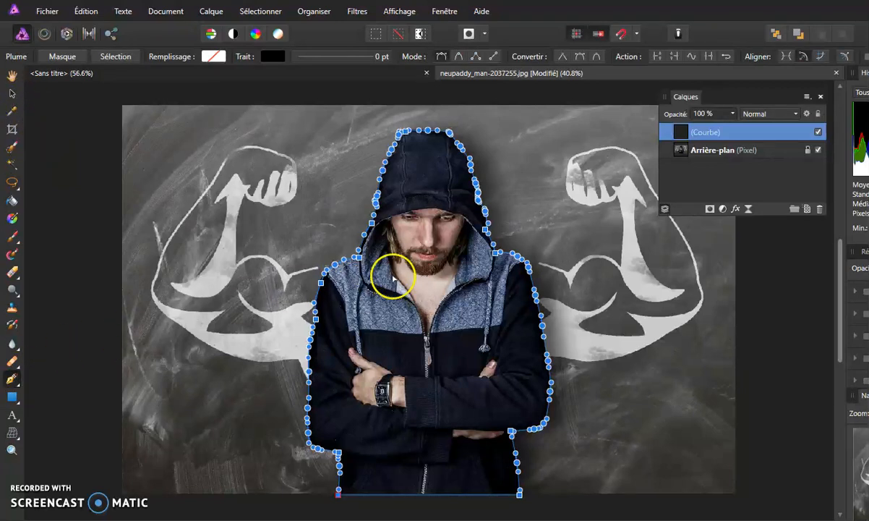
click(358, 258)
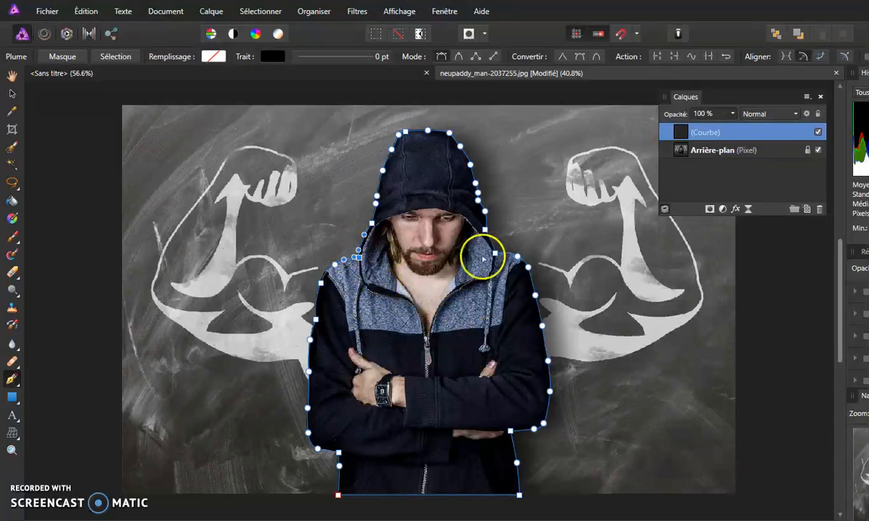
scroll(351, 251, up, 3)
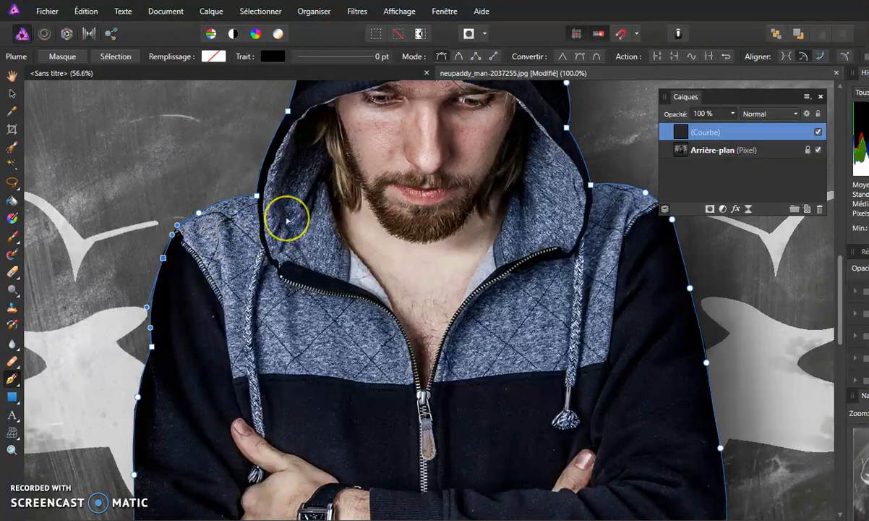
key(ctrl+0)
click(359, 237)
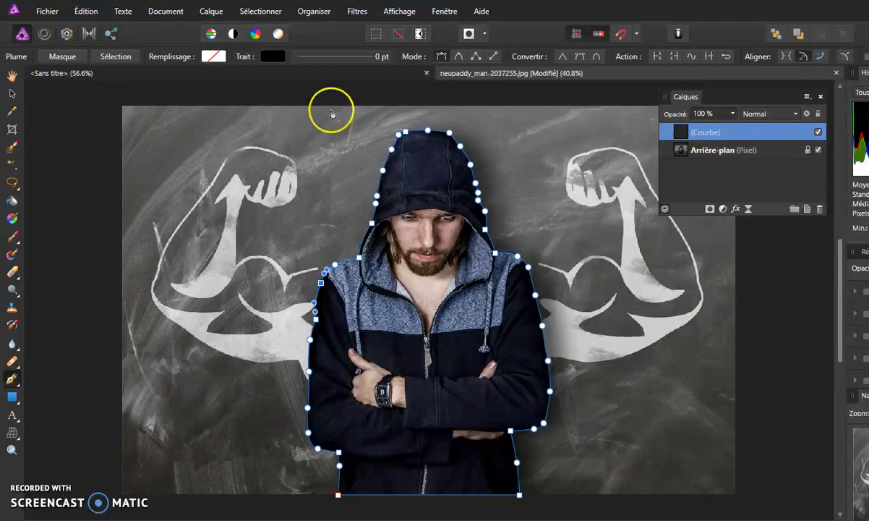
Convert the closed path into a pixel selection and feather it with a 1 px radius.
click(113, 56)
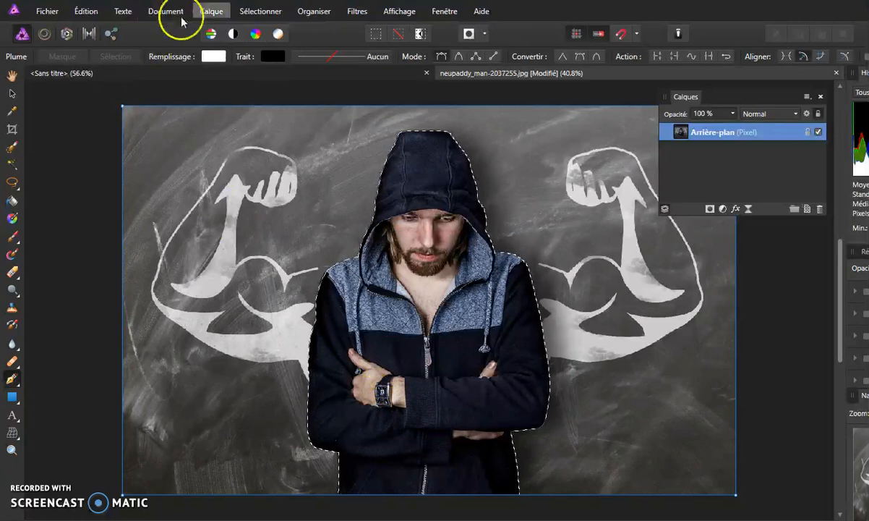
click(248, 15)
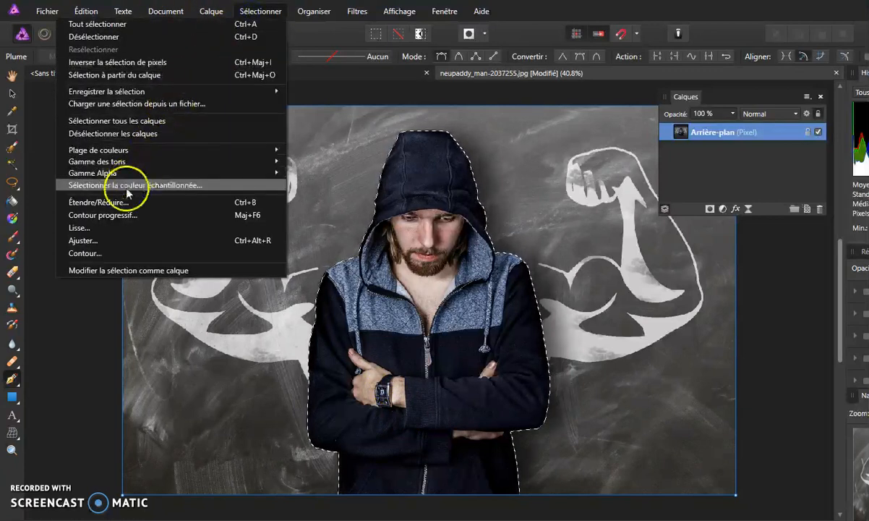
click(117, 216)
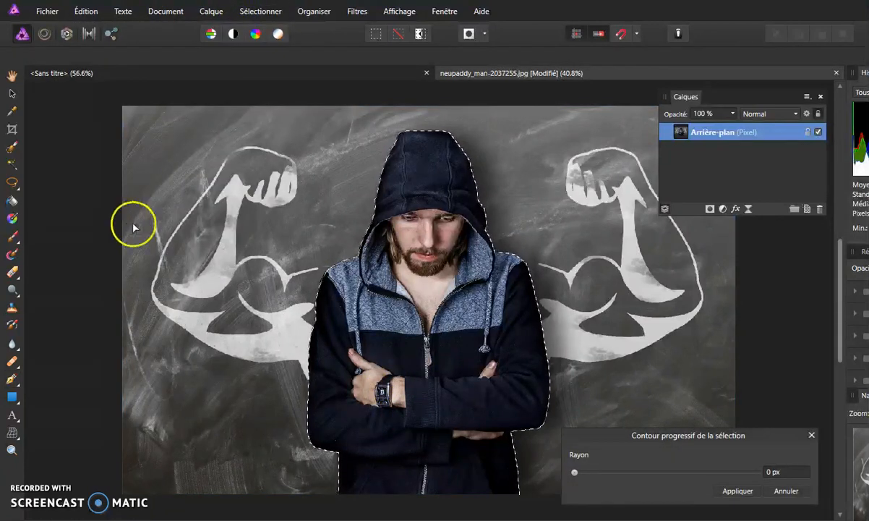
click(785, 472)
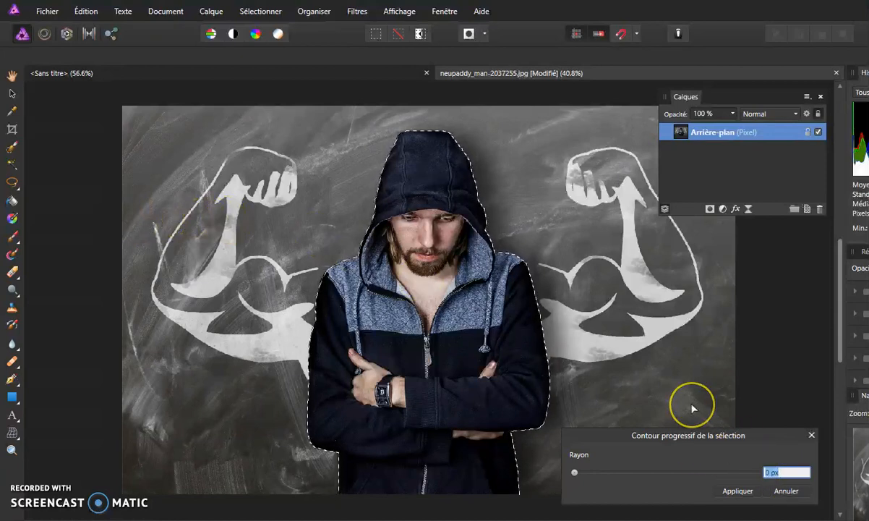
key(Return)
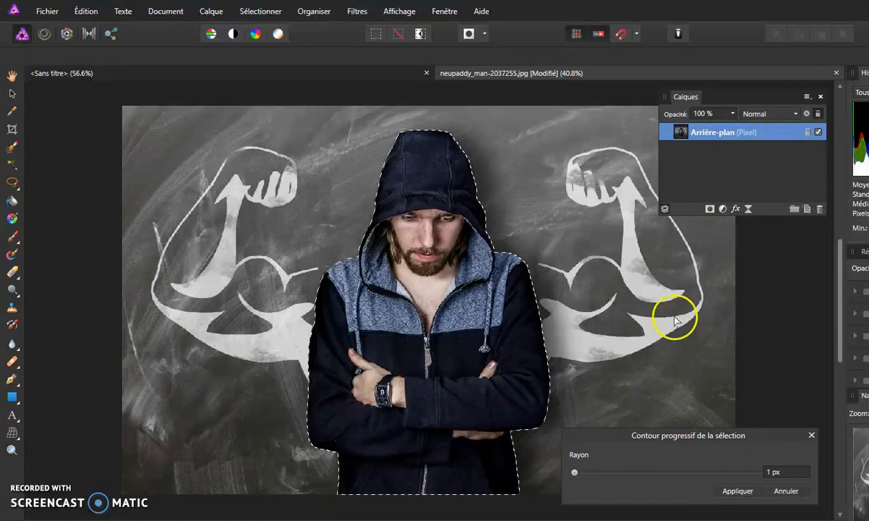
Copy the selected man and paste him into the blank untitled 1920 × 1080 px document.
click(85, 10)
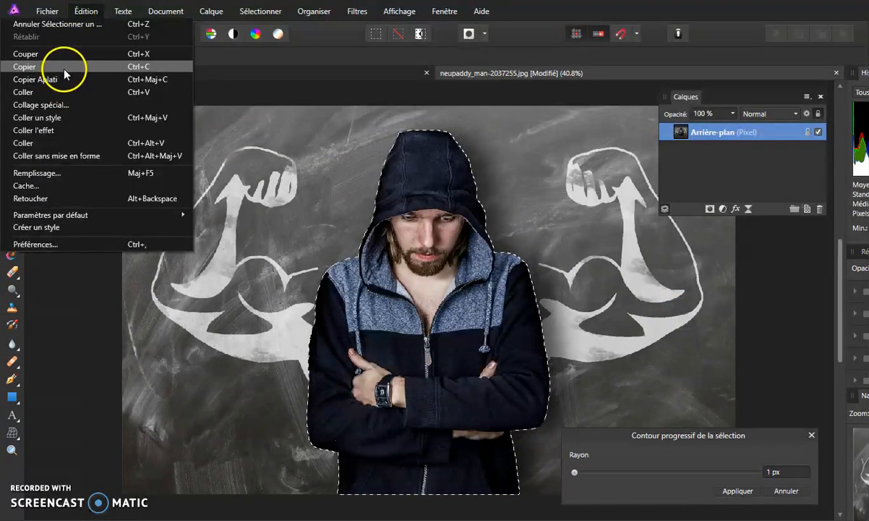
click(64, 67)
key(ctrl+alt+shift+n)
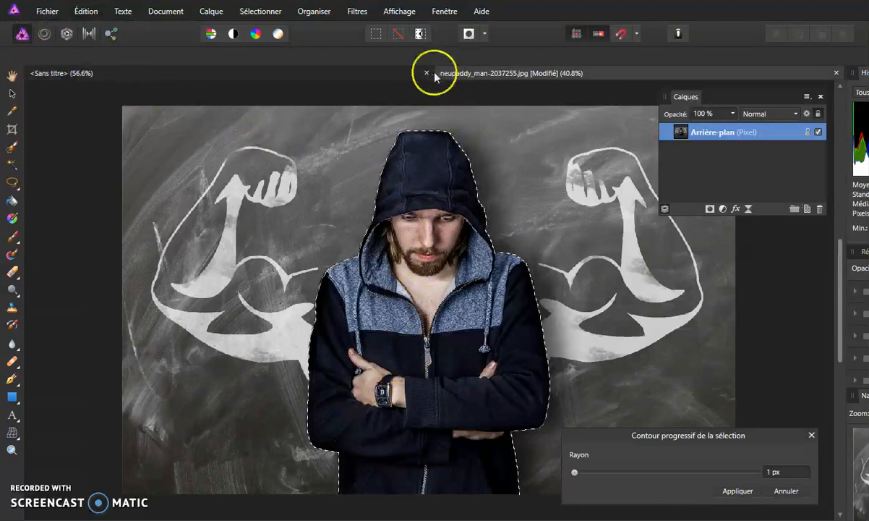
click(172, 74)
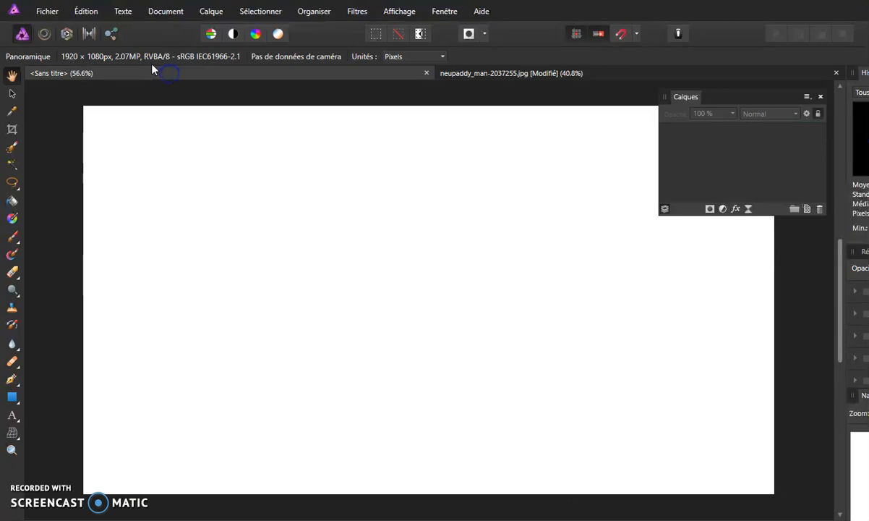
click(81, 13)
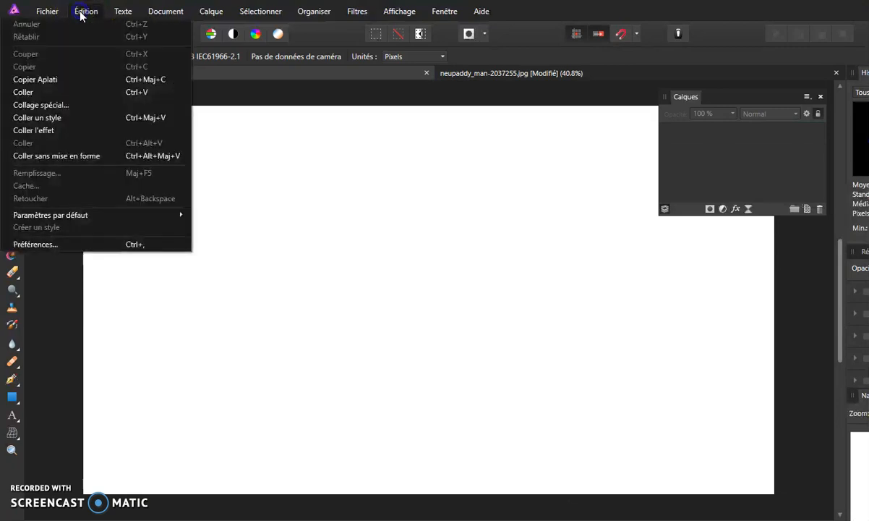
click(68, 92)
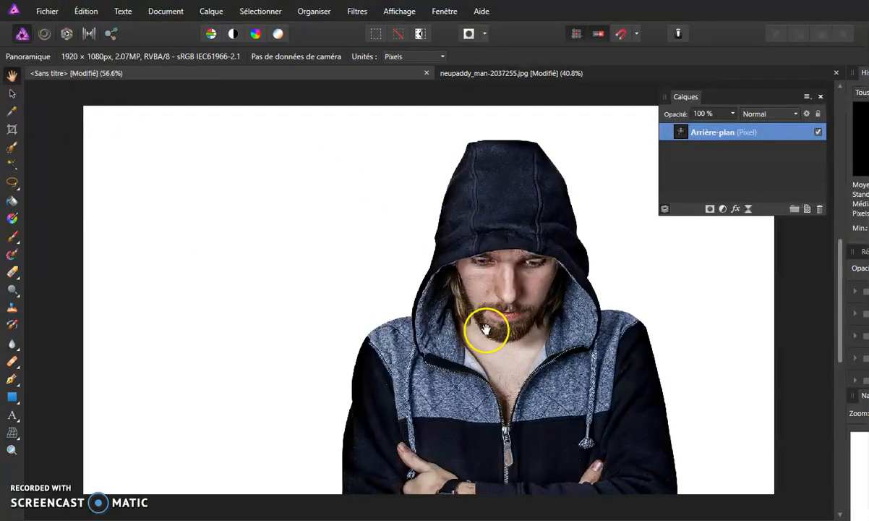
Examine the pasted cutout's edges around the hood, shoulders and sleeves against the white canvas.
drag(498, 323, 369, 305)
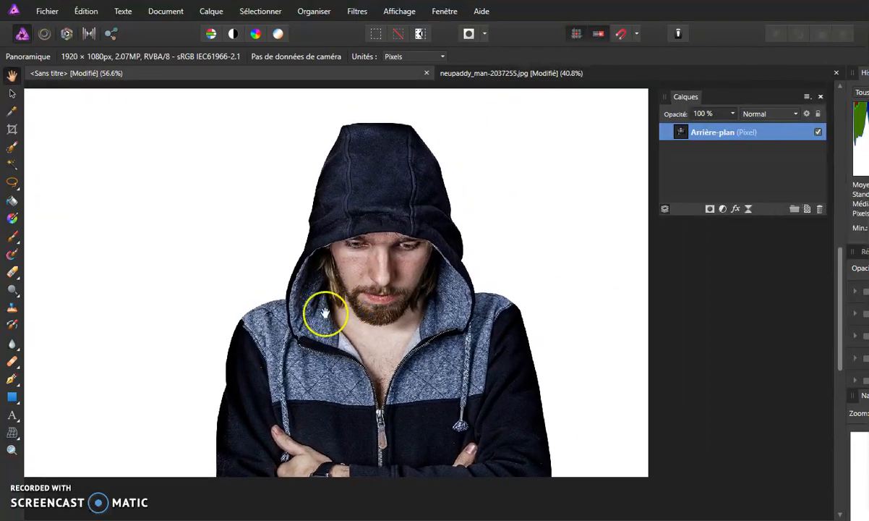
scroll(272, 267, up, 5)
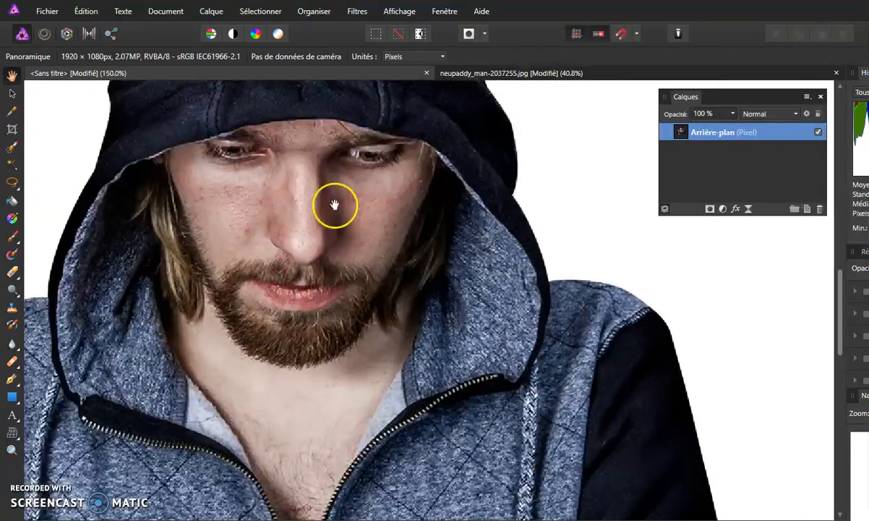
drag(200, 155, 240, 323)
drag(244, 172, 224, 337)
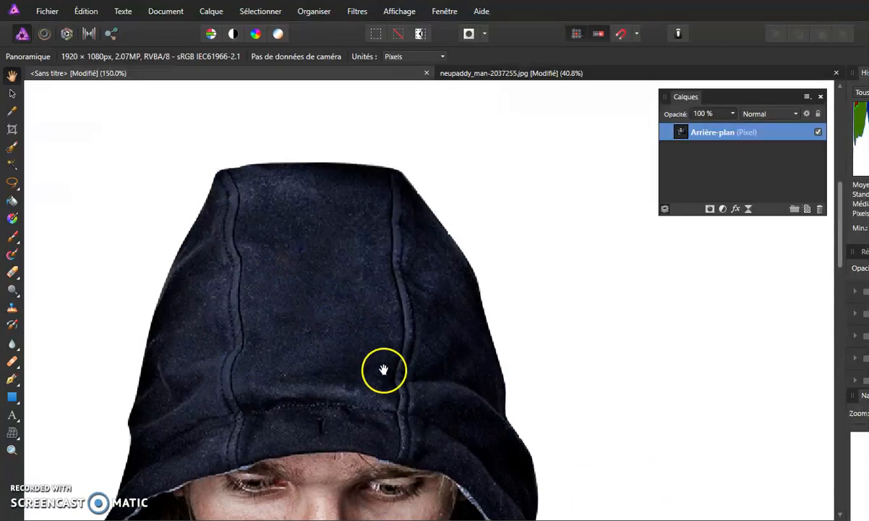
scroll(383, 370, down, 10)
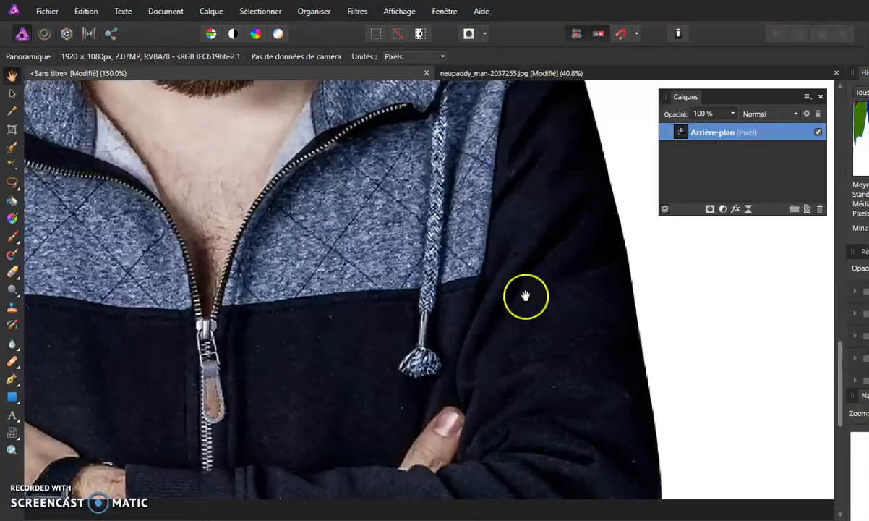
drag(518, 410, 644, 363)
drag(181, 327, 326, 346)
Move the cut-out man up and left so his crossed arms fit on the canvas and the hood's top extends beyond its upper edge.
click(12, 93)
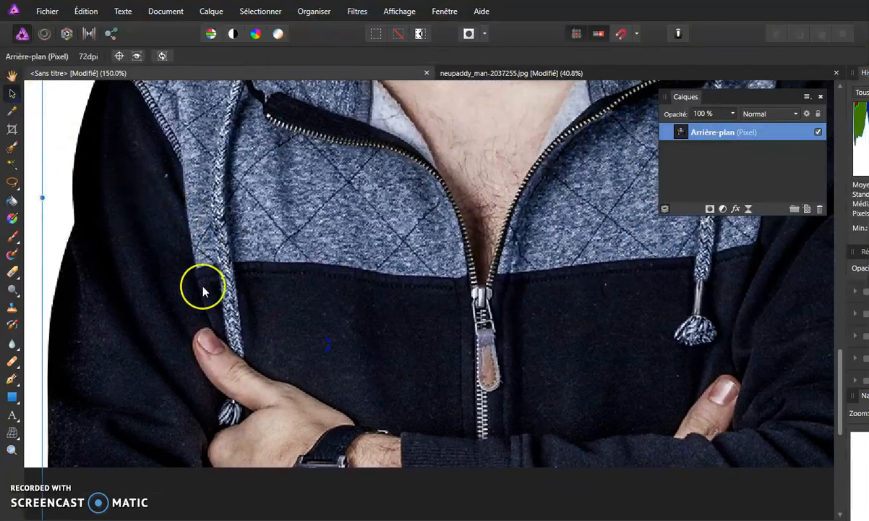
scroll(340, 223, down, 10)
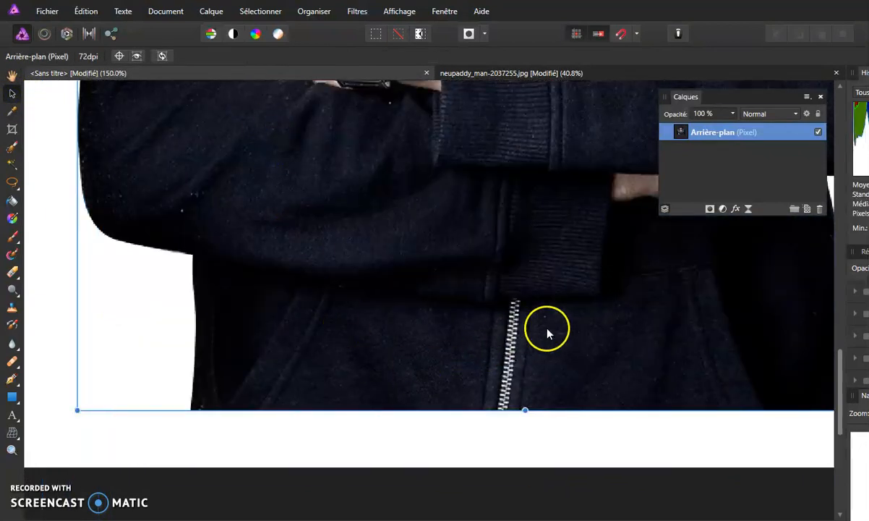
drag(651, 333, 418, 291)
drag(512, 240, 450, 374)
drag(442, 209, 372, 318)
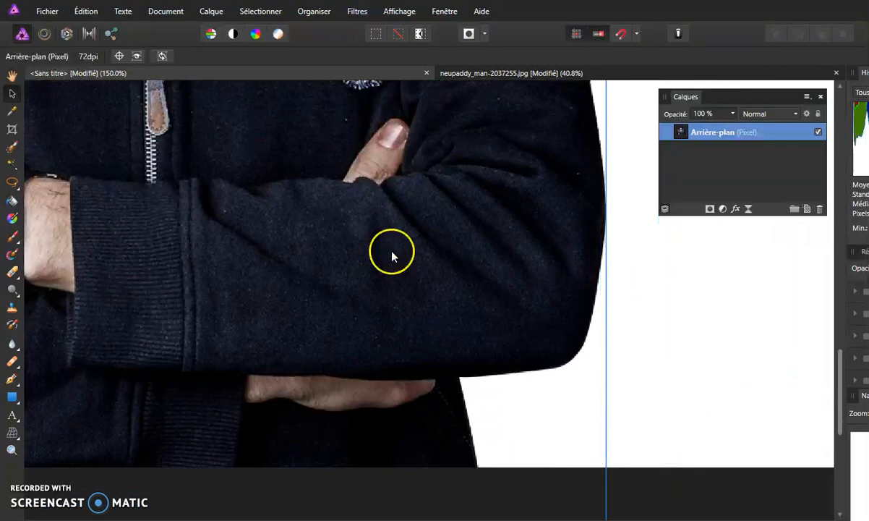
drag(340, 163, 358, 256)
key(ctrl+0)
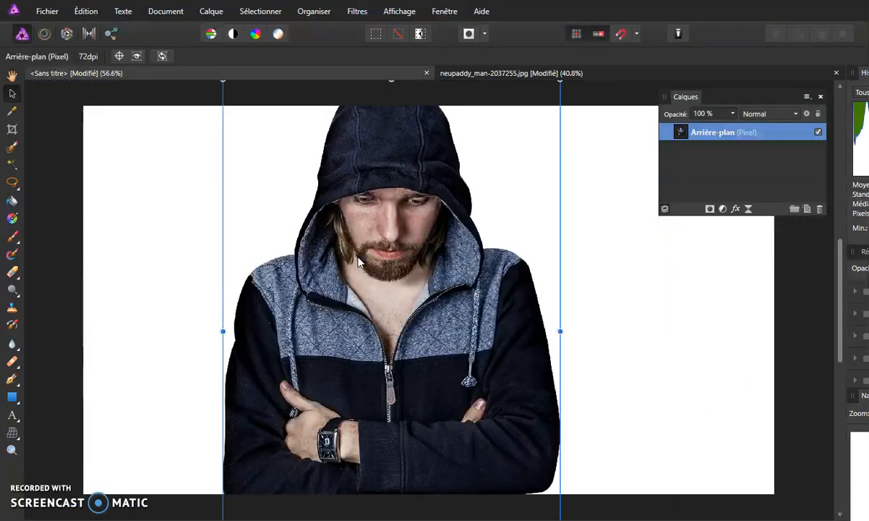
mouse_move(394, 315)
mouse_down()
mouse_move(397, 321)
mouse_move(402, 281)
mouse_move(390, 307)
mouse_up()
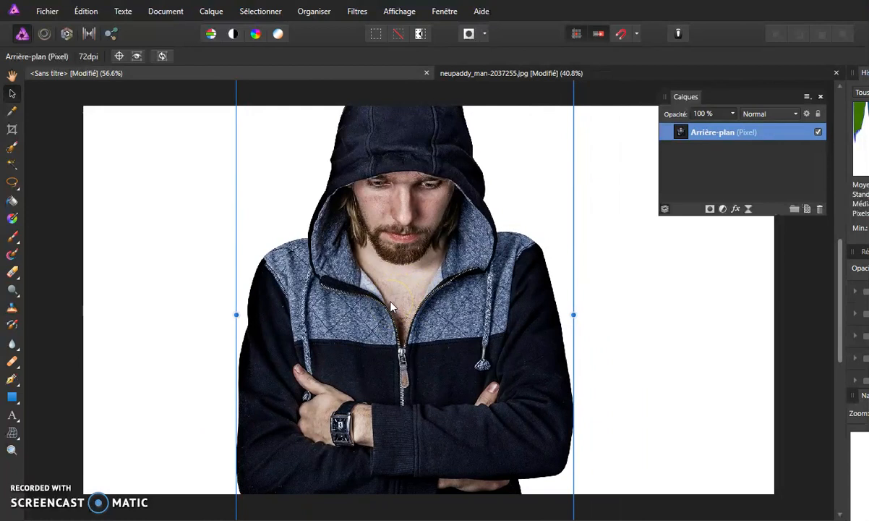